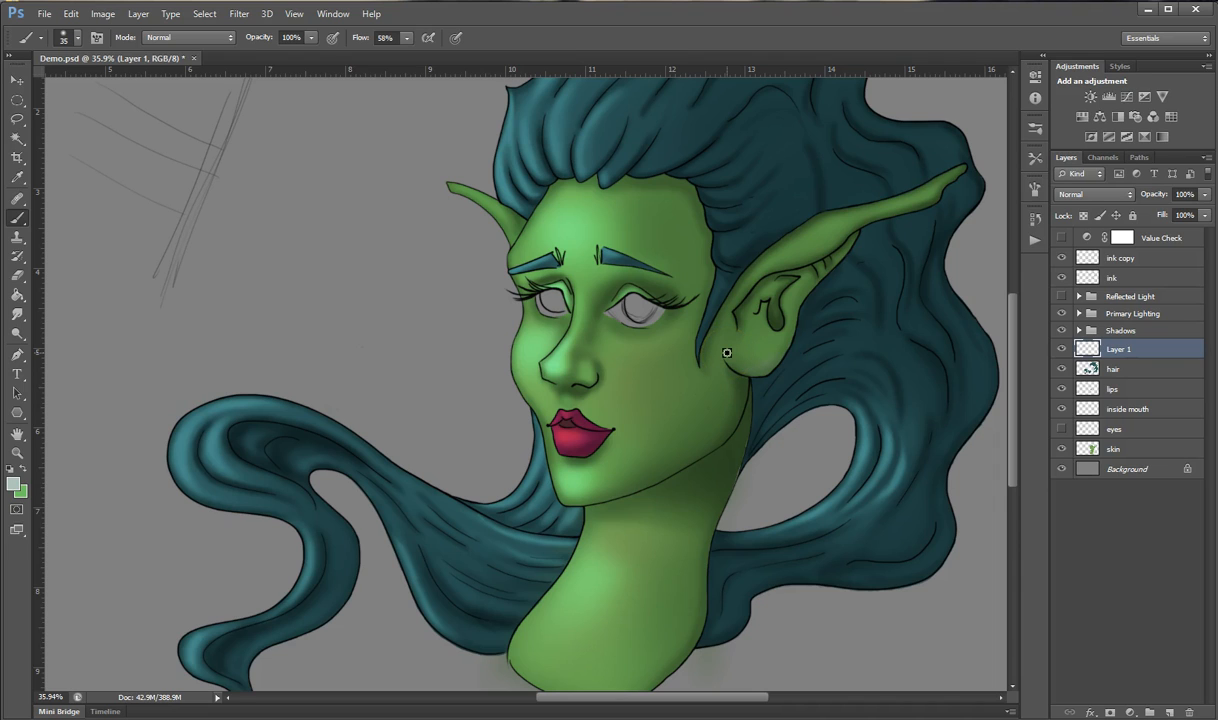
pyautogui.scroll(-2, 727, 353)
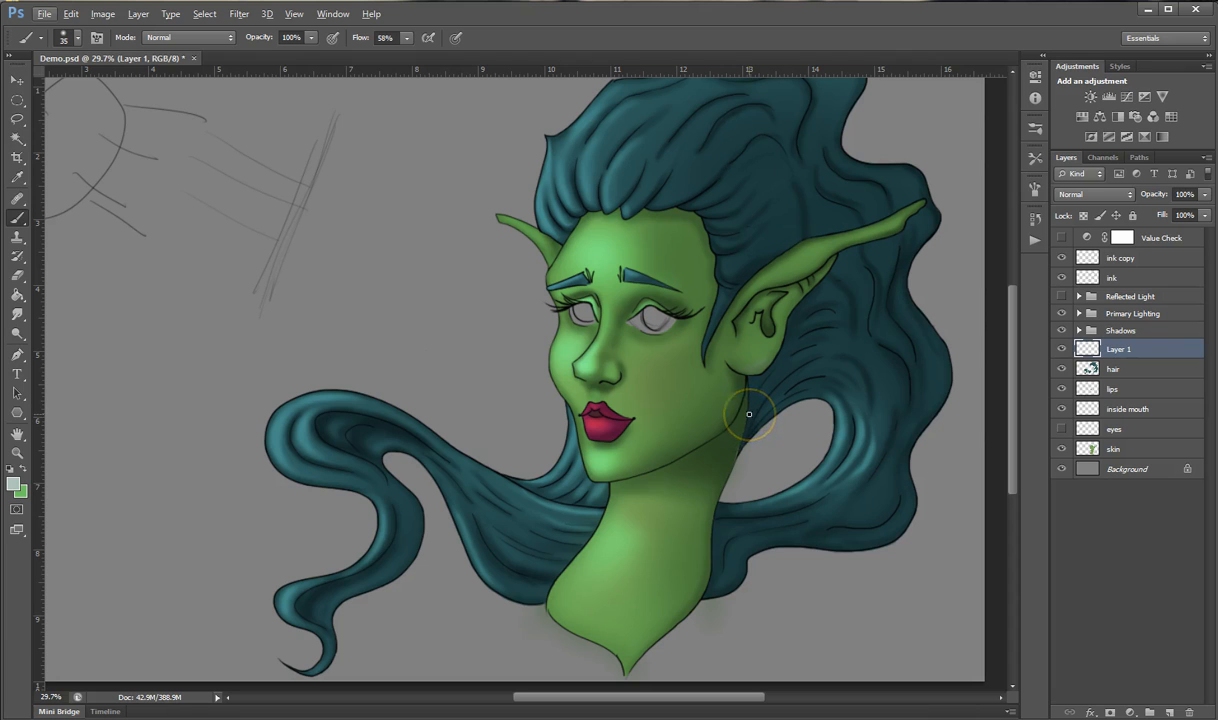
pyautogui.moveTo(749, 413)
pyautogui.mouseDown()
pyautogui.moveTo(767, 502)
pyautogui.moveTo(798, 526)
pyautogui.moveTo(790, 456)
pyautogui.moveTo(851, 514)
pyautogui.moveTo(811, 515)
pyautogui.moveTo(885, 520)
pyautogui.moveTo(882, 484)
pyautogui.moveTo(783, 445)
pyautogui.moveTo(610, 404)
pyautogui.mouseUp()
pyautogui.moveTo(628, 358); pyautogui.dragTo(595, 354)
# Set the foreground colour to the pale grey-green #aec4b8
pyautogui.click(17, 487)
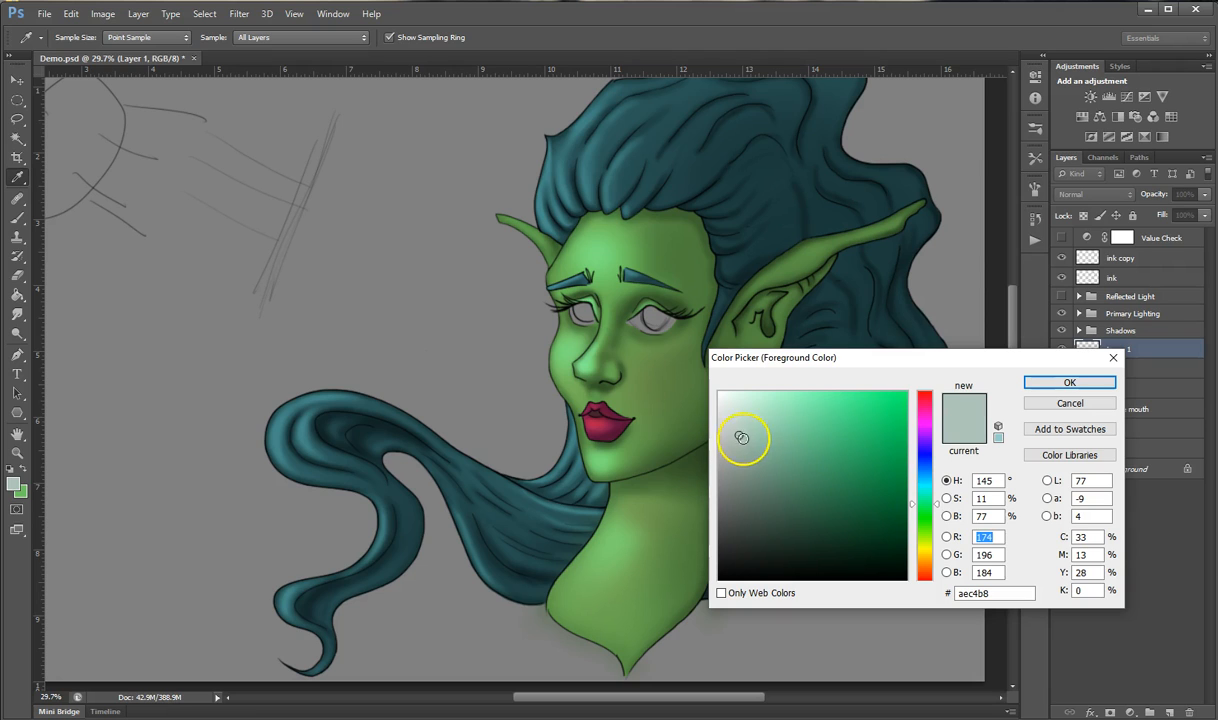
pyautogui.moveTo(735, 432); pyautogui.dragTo(742, 434)
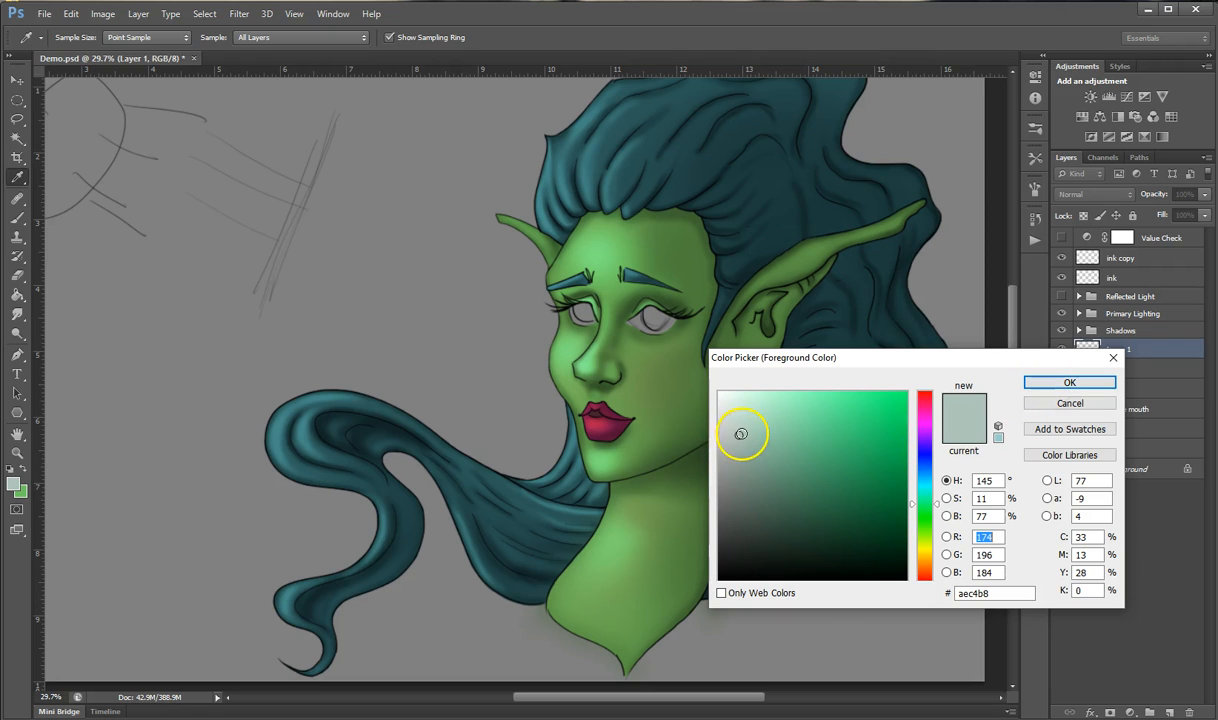
pyautogui.click(1050, 385)
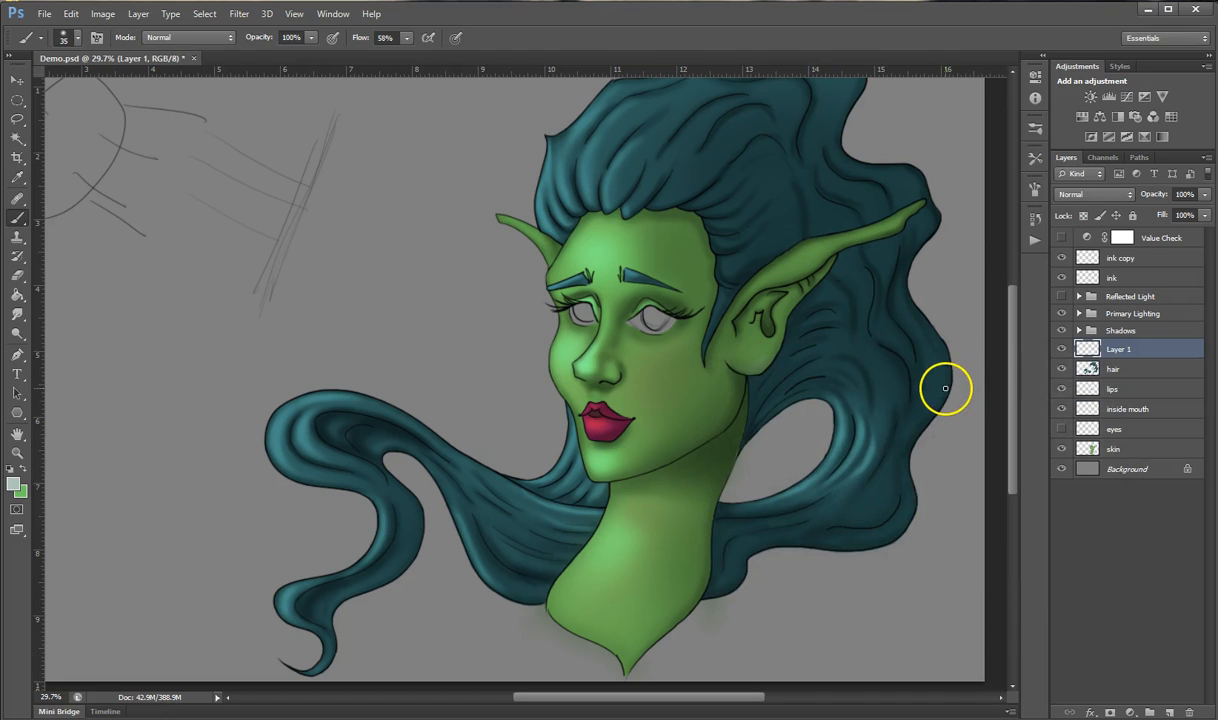
# Rename Layer 1 as Reflected Light and make it the active layer
pyautogui.doubleClick(1118, 350)
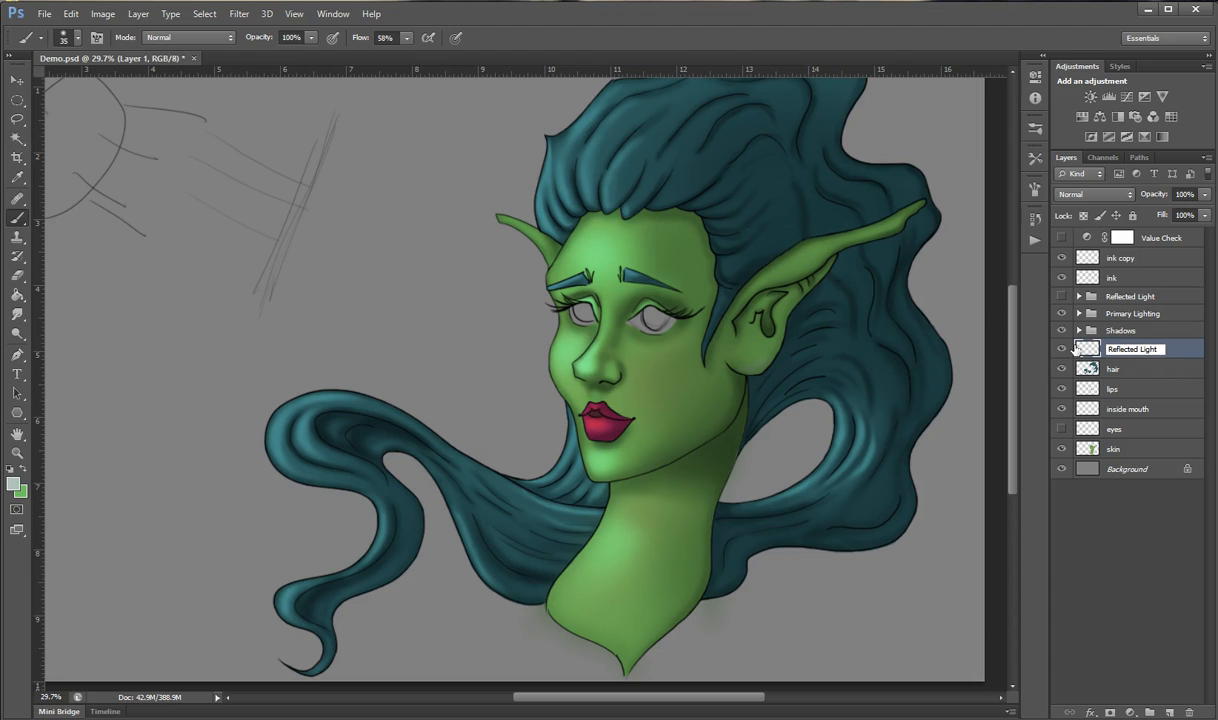
pyautogui.click(1076, 500)
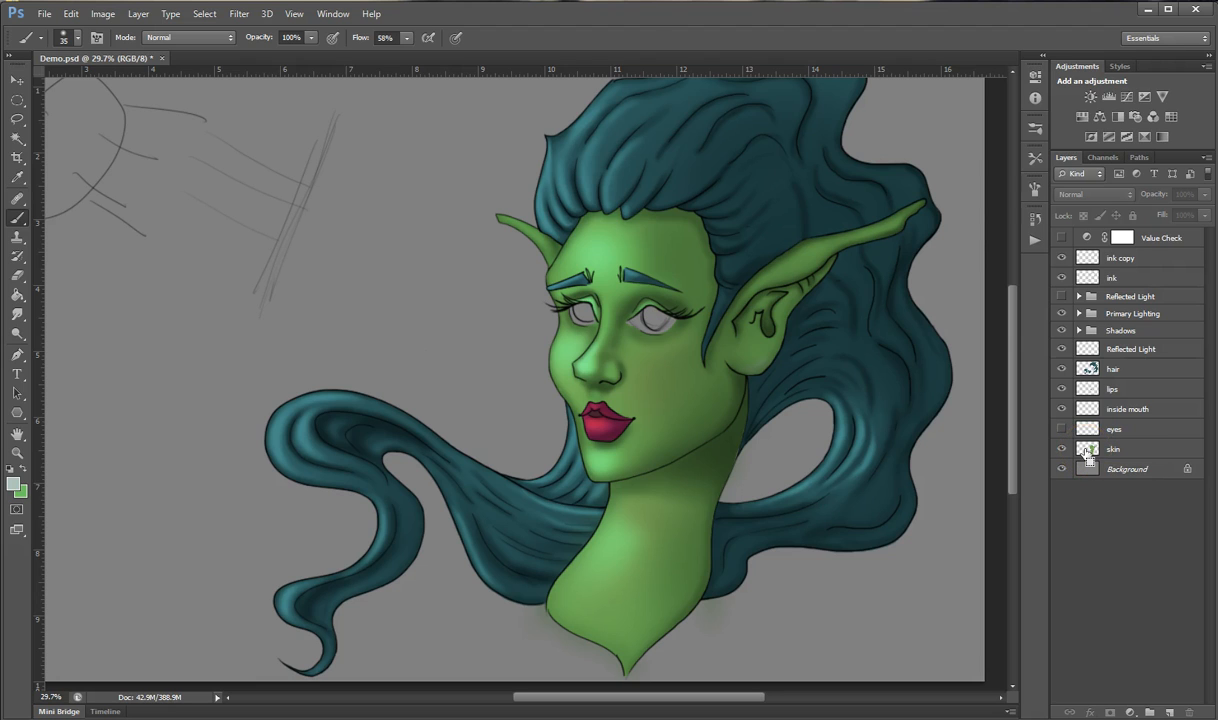
pyautogui.click(1100, 346)
# Load and clear a selection of the skin layer's outline, and move the Reflected Light layer directly below the ink layer
pyautogui.keyDown('ctrl'); pyautogui.click(1088, 450); pyautogui.keyUp('ctrl')
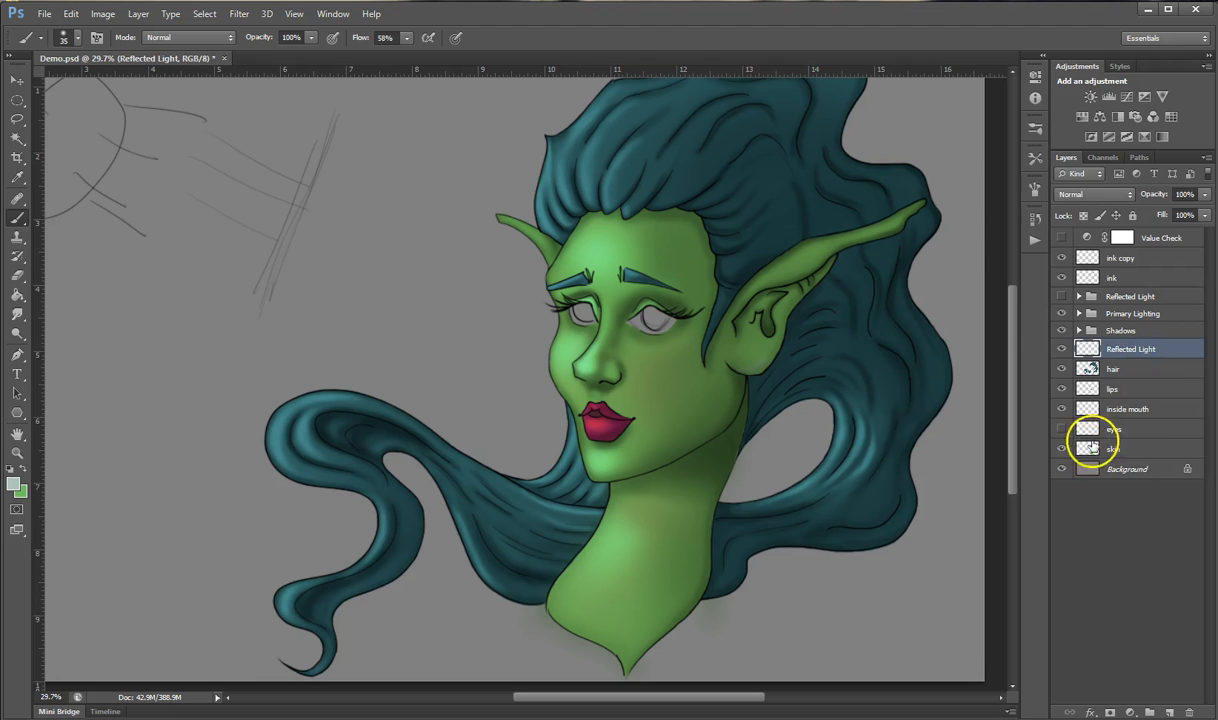
pyautogui.hotkey('ctrl', 'd')
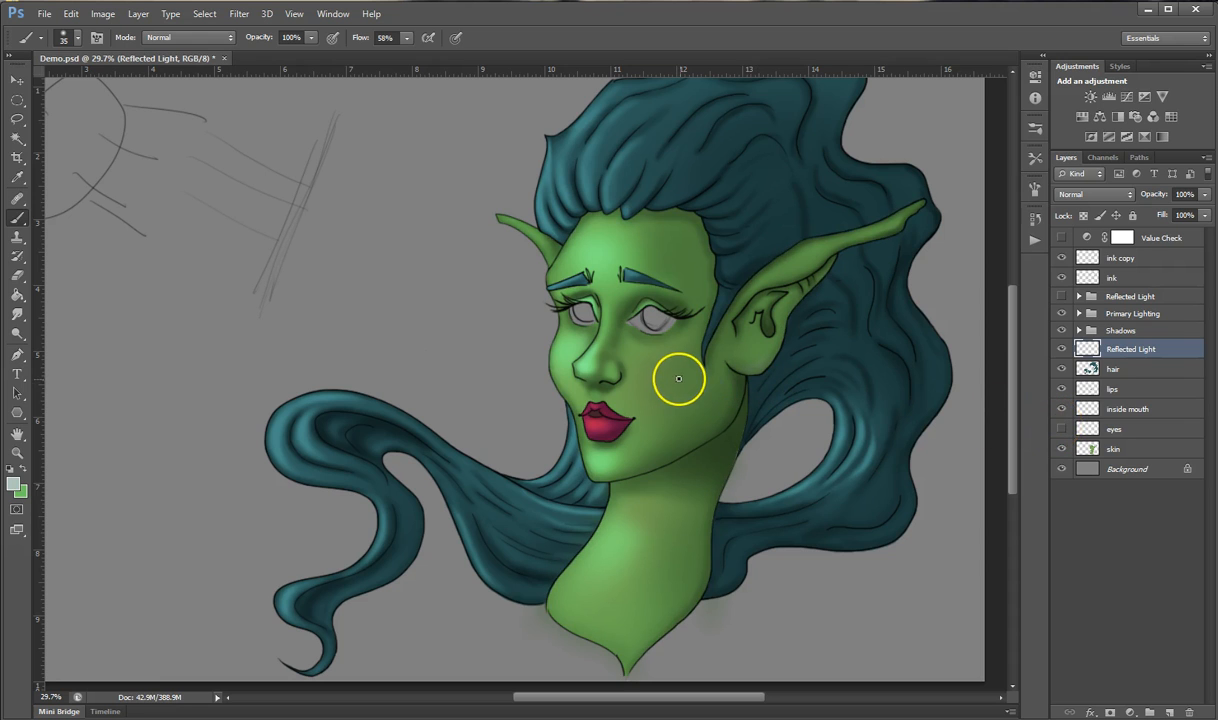
pyautogui.scroll(1, 701, 395)
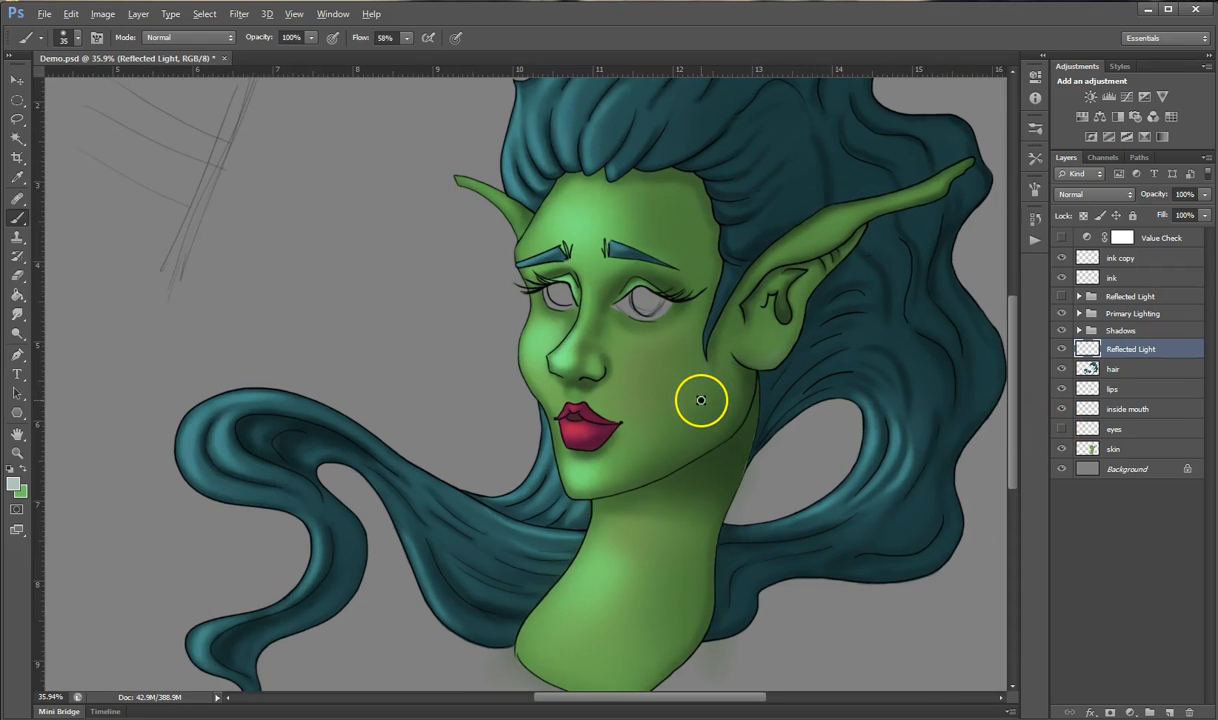
pyautogui.scroll(1, 701, 400)
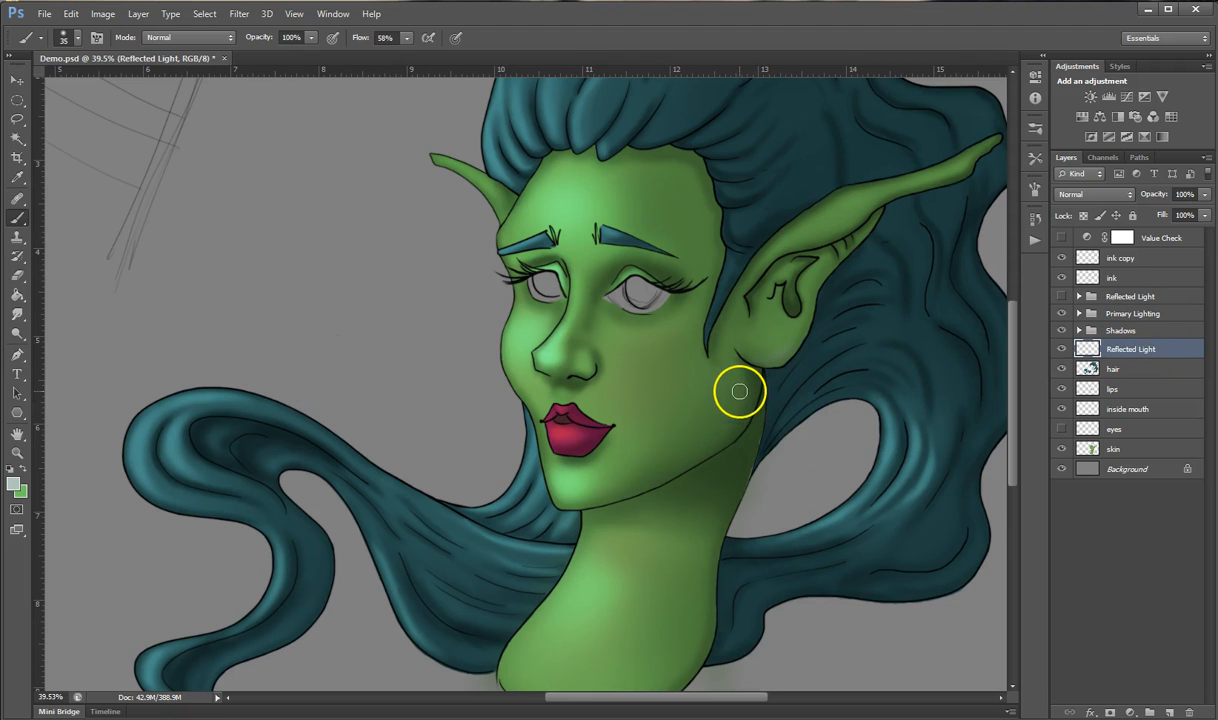
pyautogui.moveTo(1146, 348); pyautogui.dragTo(1157, 288)
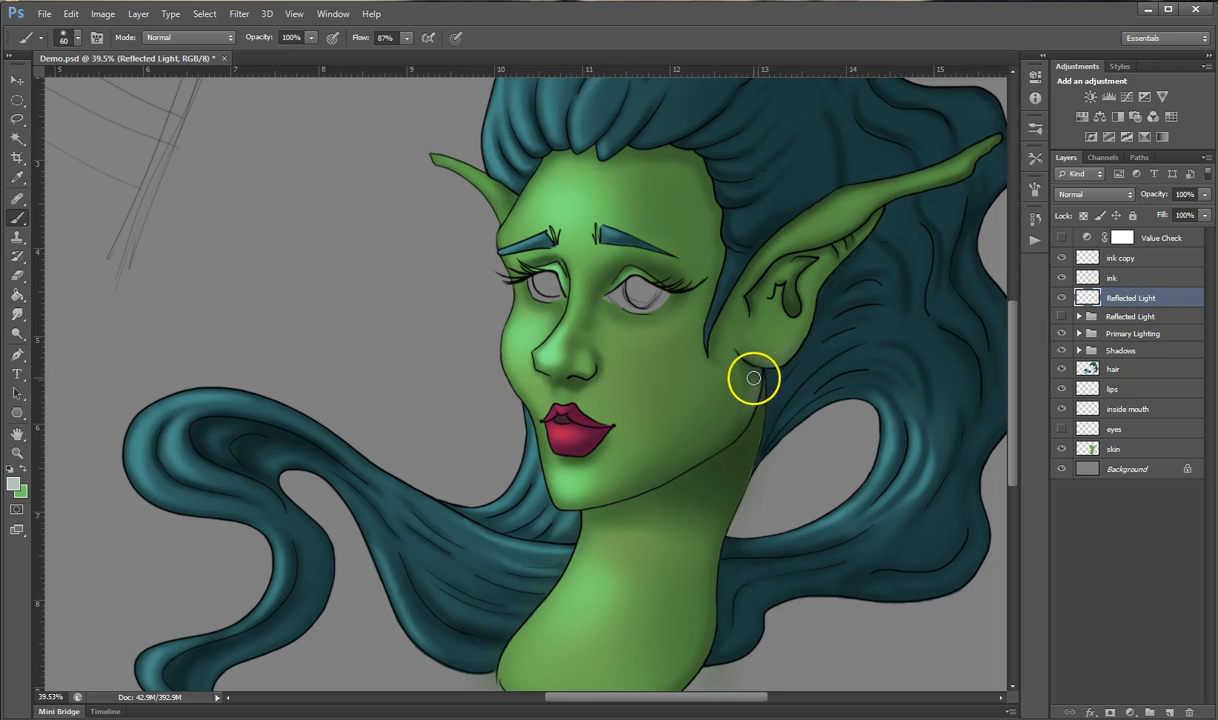
# Paint pale reflected light along the jawline from beneath the earlobe toward the chin
pyautogui.moveTo(754, 377)
pyautogui.mouseDown()
pyautogui.moveTo(720, 448)
pyautogui.moveTo(748, 409)
pyautogui.moveTo(716, 448)
pyautogui.moveTo(684, 460)
pyautogui.moveTo(753, 396)
pyautogui.moveTo(724, 438)
pyautogui.moveTo(648, 493)
pyautogui.moveTo(753, 402)
pyautogui.moveTo(607, 512)
pyautogui.moveTo(686, 462)
pyautogui.mouseUp()
pyautogui.moveTo(756, 391)
pyautogui.mouseDown()
pyautogui.moveTo(724, 462)
pyautogui.moveTo(752, 377)
pyautogui.moveTo(711, 448)
pyautogui.moveTo(753, 376)
pyautogui.moveTo(719, 431)
pyautogui.moveTo(690, 450)
pyautogui.moveTo(742, 400)
pyautogui.moveTo(620, 505)
pyautogui.moveTo(750, 381)
pyautogui.mouseUp()
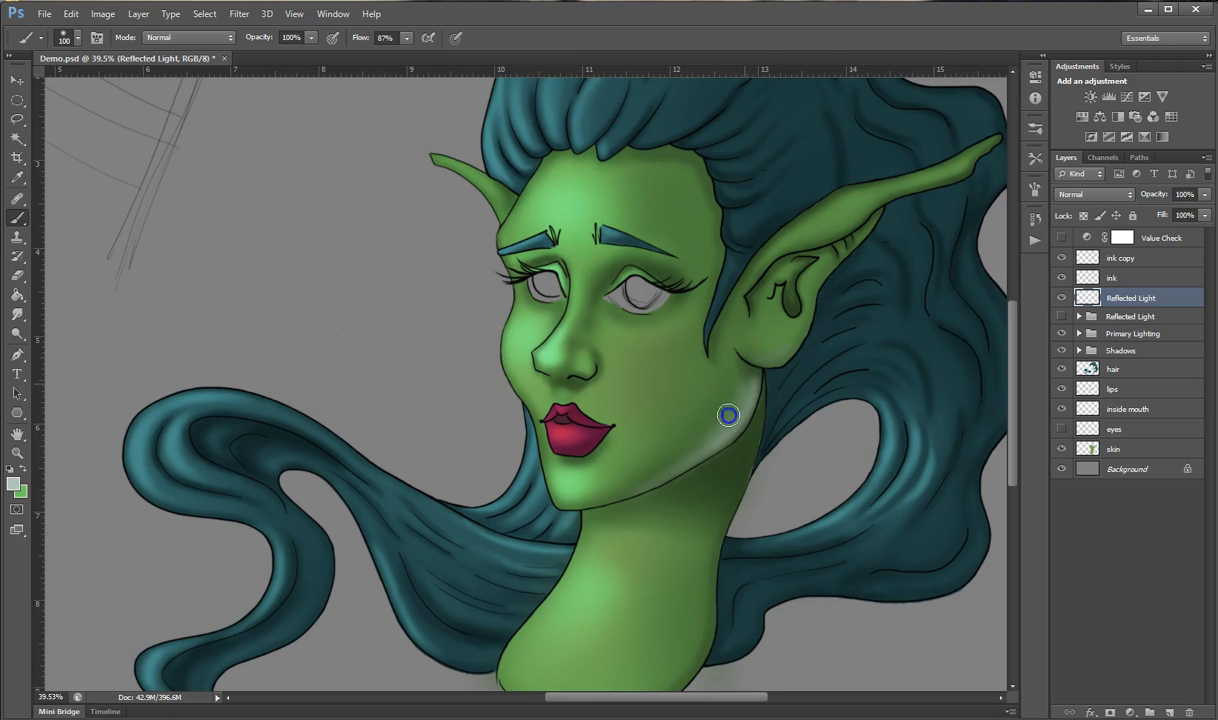
pyautogui.moveTo(643, 495)
pyautogui.mouseDown()
pyautogui.moveTo(677, 466)
pyautogui.moveTo(601, 511)
pyautogui.mouseUp()
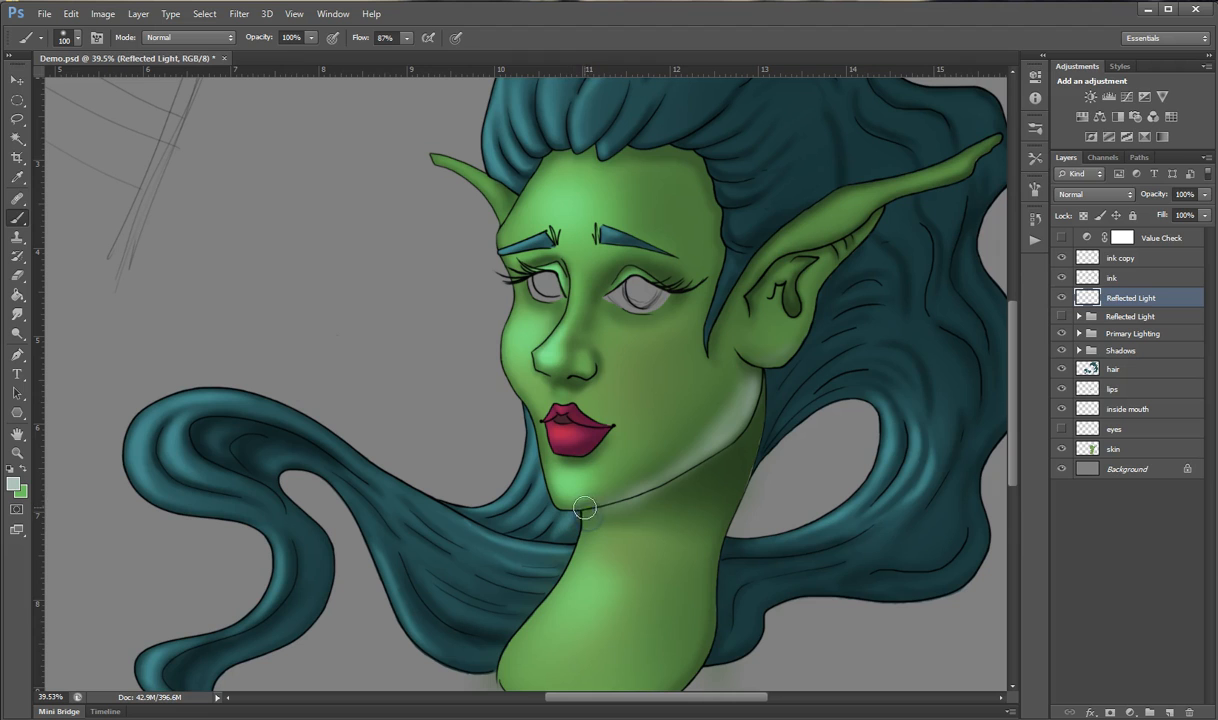
# Extend the jaw's reflected light toward the chin with a smaller brush, and restore the brush size to 100
pyautogui.press('[')
pyautogui.press('[')
pyautogui.press('[')
pyautogui.press('[')
pyautogui.press('[')
pyautogui.moveTo(599, 504); pyautogui.dragTo(703, 457)
pyautogui.moveTo(648, 488)
pyautogui.mouseDown()
pyautogui.moveTo(754, 418)
pyautogui.moveTo(623, 492)
pyautogui.mouseUp()
pyautogui.press(']')
pyautogui.press(']')
pyautogui.press(']')
pyautogui.press(']')
pyautogui.press(']')
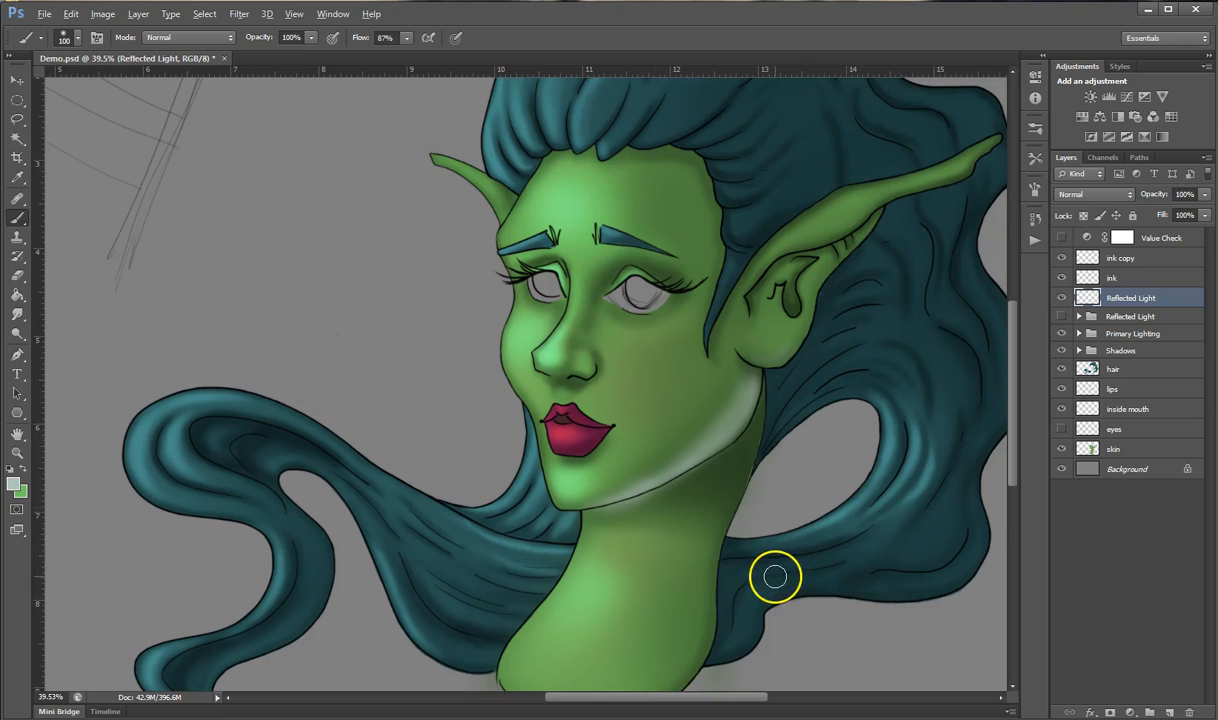
# Refine the lower edge of the jaw's reflected light from chin to ear with a size 35 brush
pyautogui.scroll(3, 745, 545)
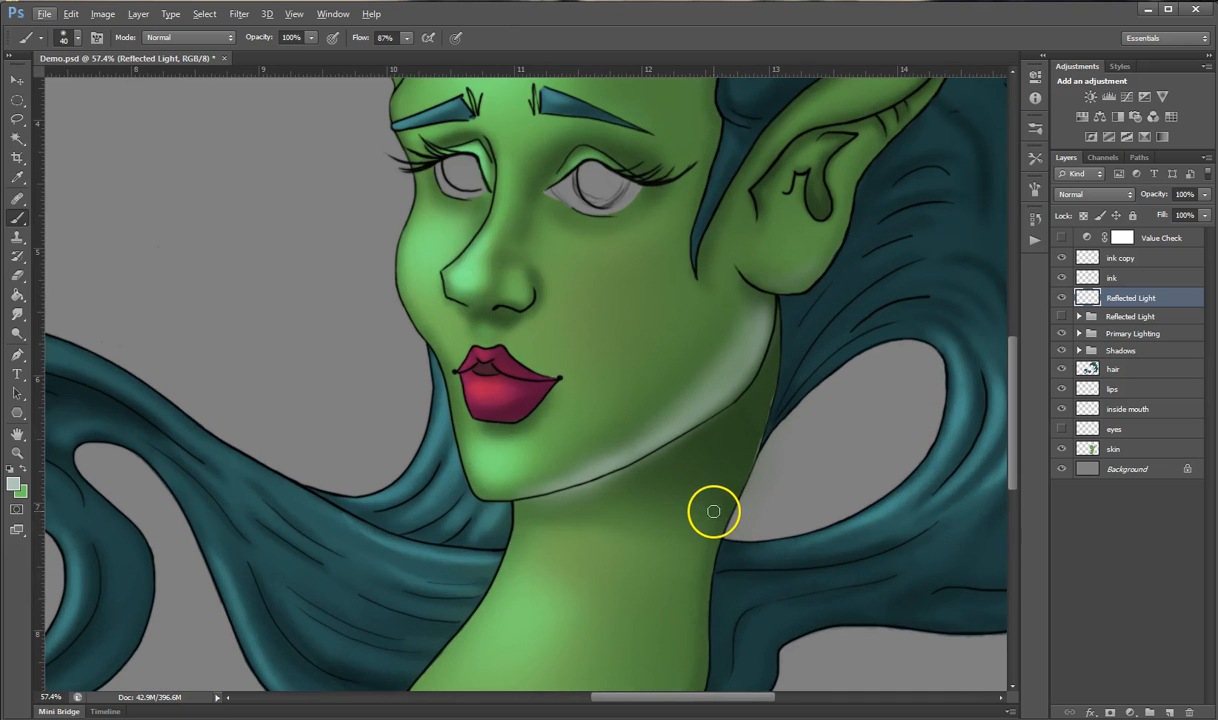
pyautogui.press('[')
pyautogui.moveTo(562, 498); pyautogui.dragTo(582, 493)
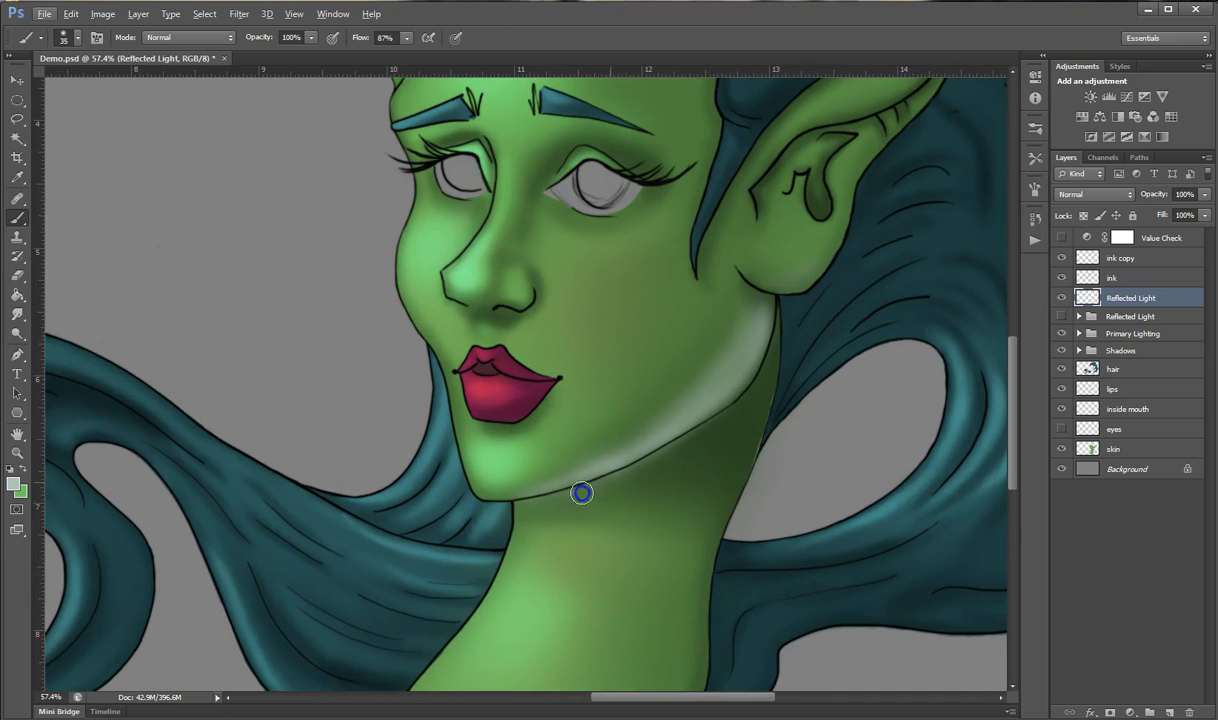
pyautogui.moveTo(511, 514)
pyautogui.mouseDown()
pyautogui.moveTo(586, 496)
pyautogui.moveTo(652, 468)
pyautogui.moveTo(571, 495)
pyautogui.moveTo(693, 438)
pyautogui.mouseUp()
pyautogui.moveTo(744, 399); pyautogui.dragTo(775, 320)
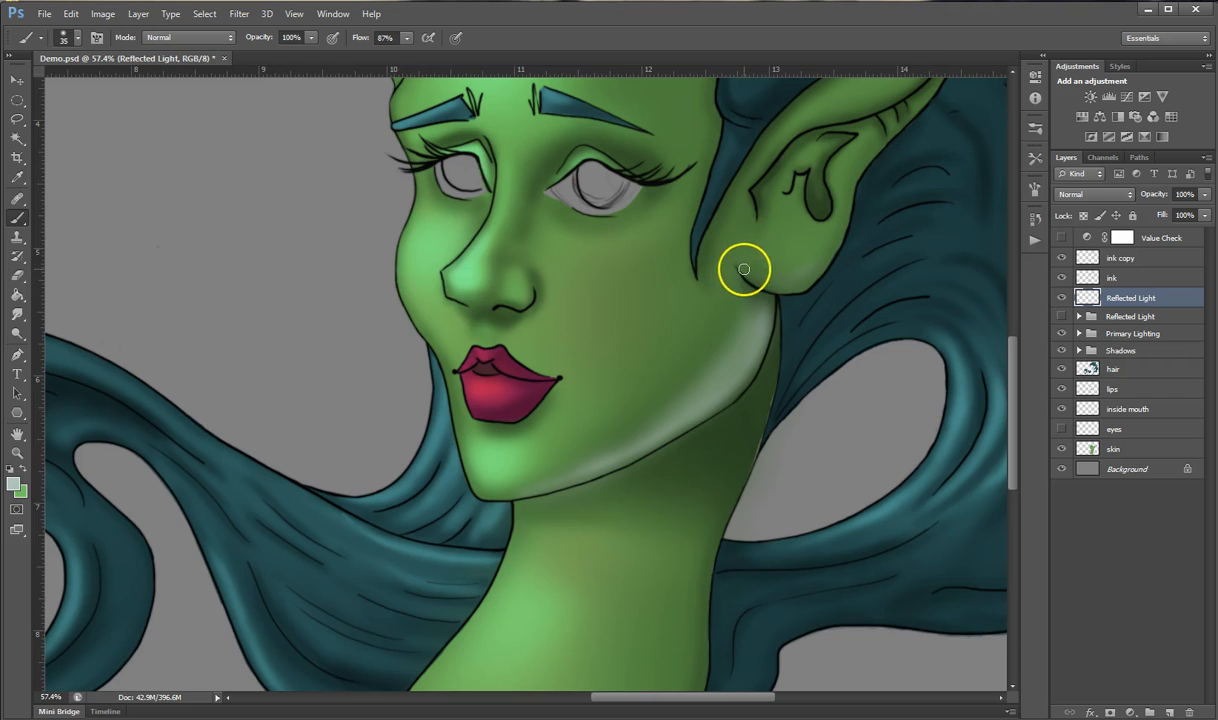
# Strengthen and blend the reflected light along the jaw below the ear with a size 90 brush
pyautogui.scroll(-5, 760, 300)
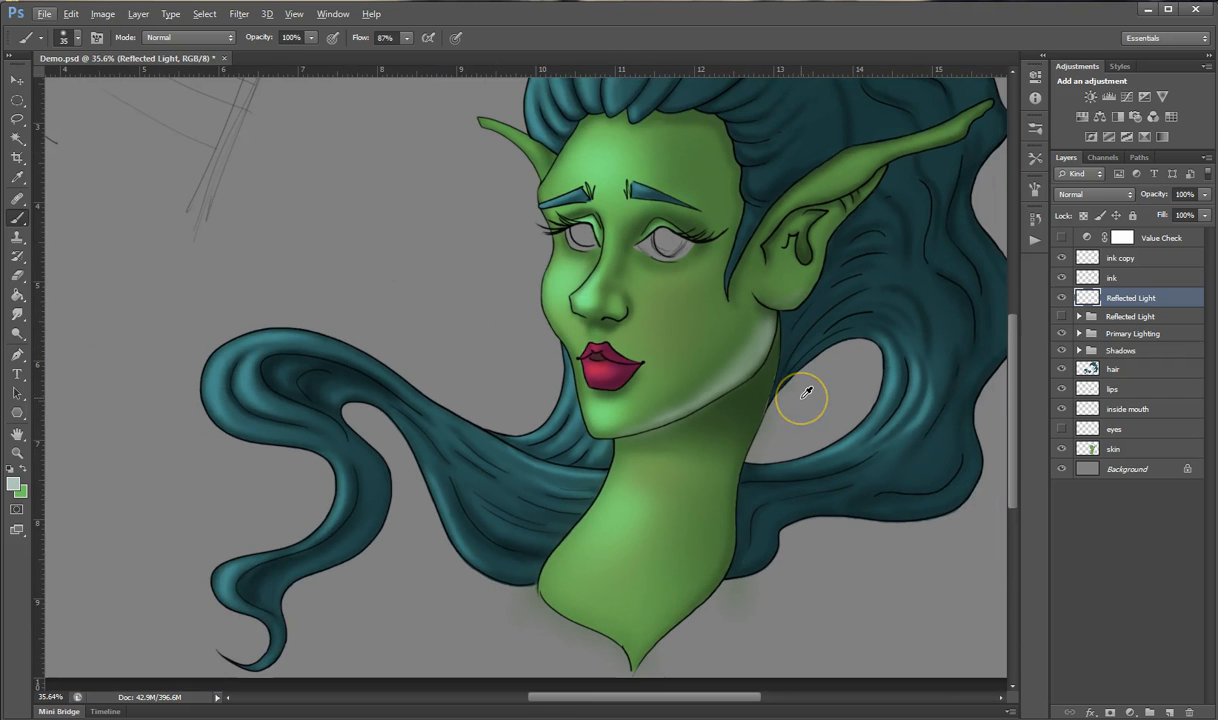
pyautogui.press(']')
pyautogui.press(']')
pyautogui.press(']')
pyautogui.press(']')
pyautogui.moveTo(760, 359)
pyautogui.mouseDown()
pyautogui.moveTo(739, 383)
pyautogui.moveTo(767, 341)
pyautogui.moveTo(687, 414)
pyautogui.mouseUp()
pyautogui.moveTo(728, 388)
pyautogui.mouseDown()
pyautogui.moveTo(643, 431)
pyautogui.moveTo(686, 411)
pyautogui.mouseUp()
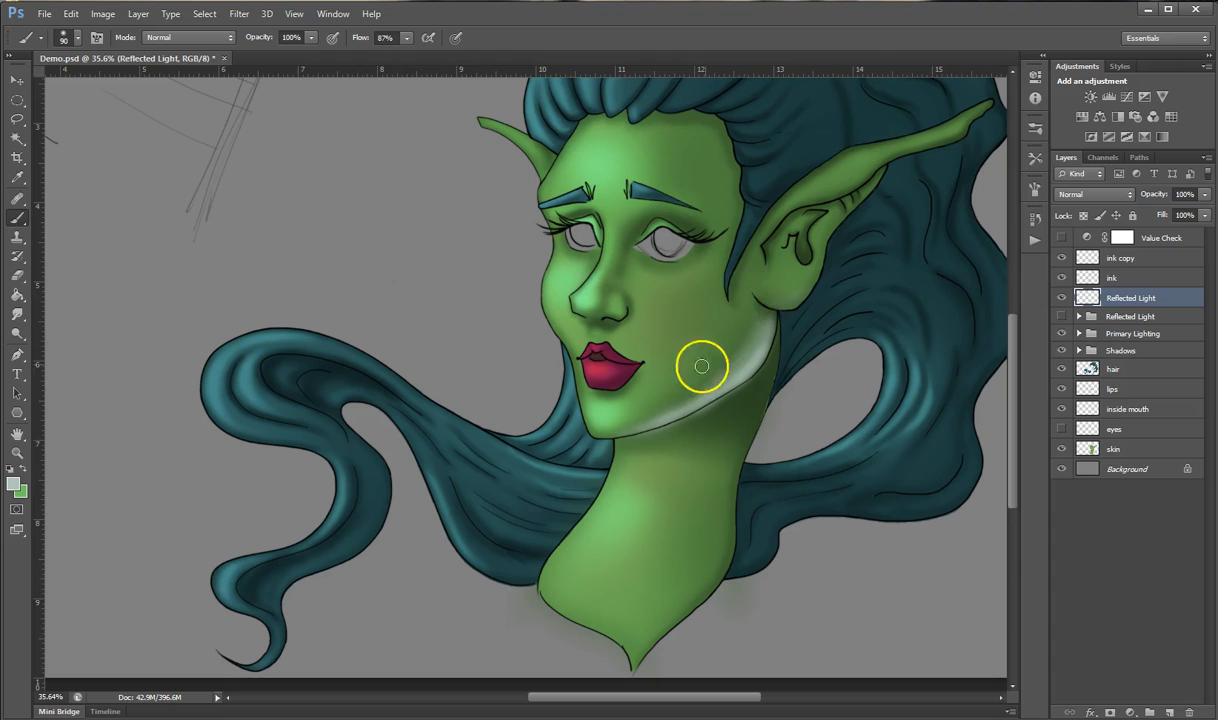
pyautogui.moveTo(770, 343)
pyautogui.mouseDown()
pyautogui.moveTo(726, 396)
pyautogui.moveTo(767, 350)
pyautogui.moveTo(651, 446)
pyautogui.moveTo(742, 403)
pyautogui.moveTo(668, 441)
pyautogui.mouseUp()
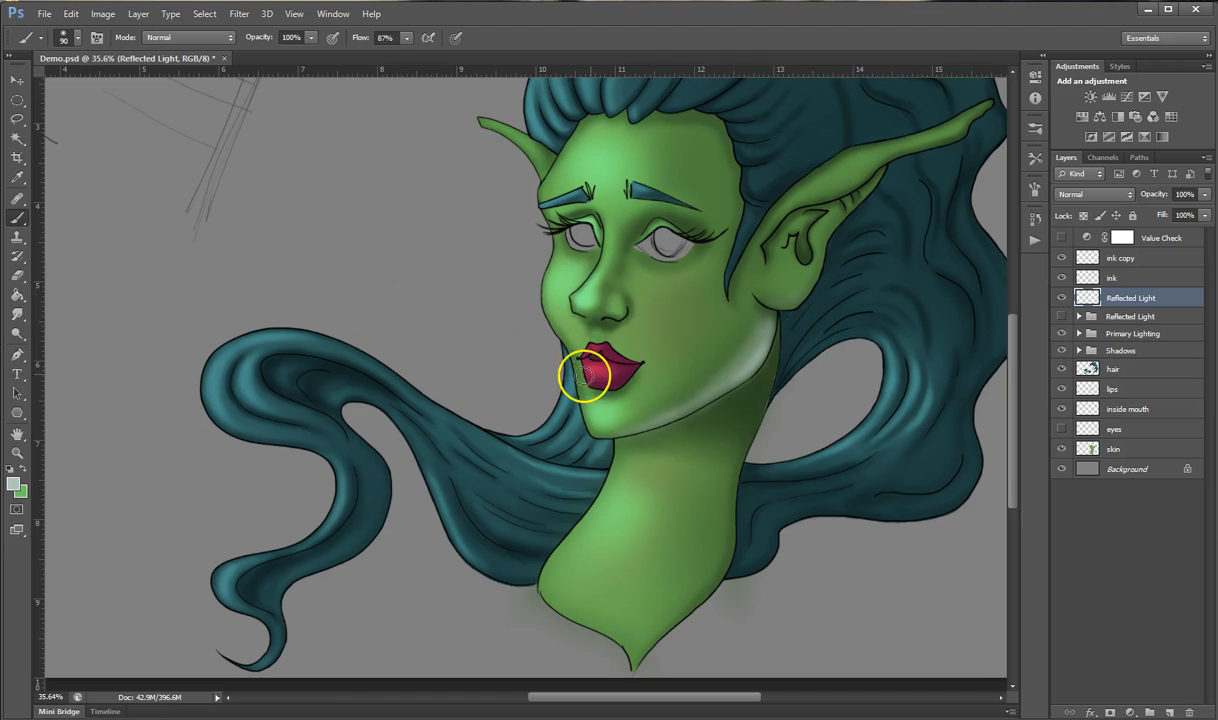
# Paint a small touch of reflected light on the tip of the nose with a size 35 brush
pyautogui.press('[')
pyautogui.press('[')
pyautogui.press('[')
pyautogui.press('[')
pyautogui.press('[')
pyautogui.press('[')
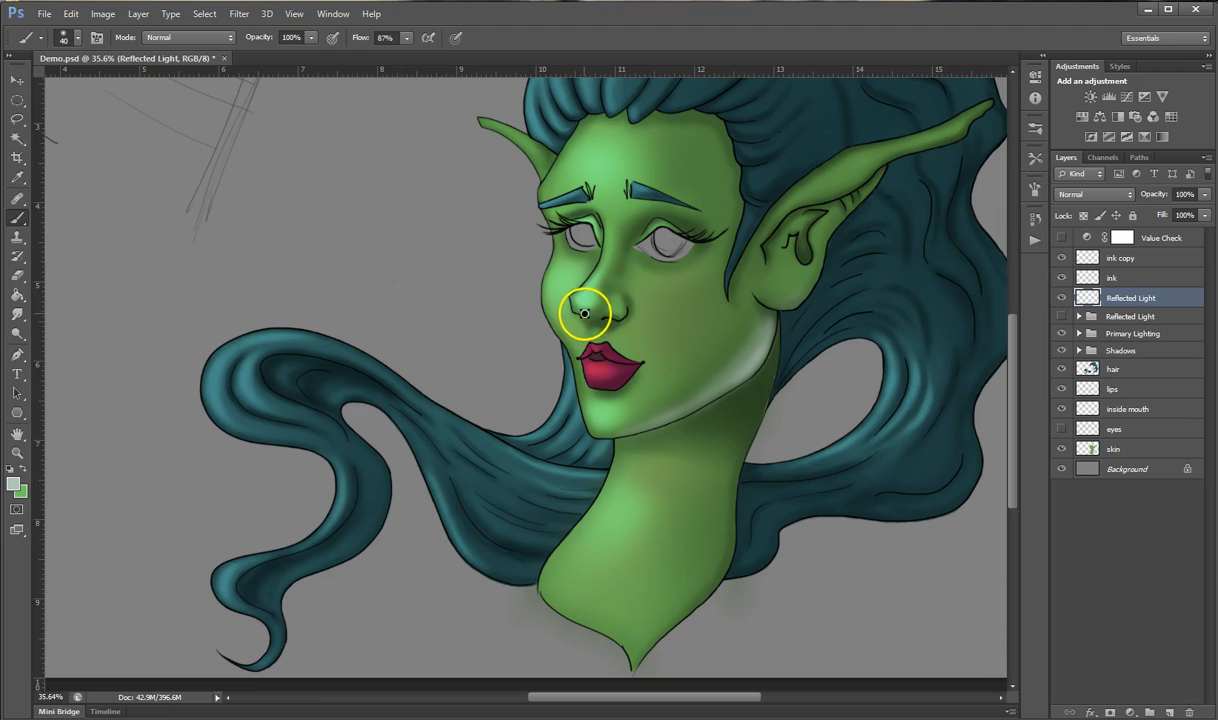
pyautogui.moveTo(584, 313); pyautogui.dragTo(582, 313)
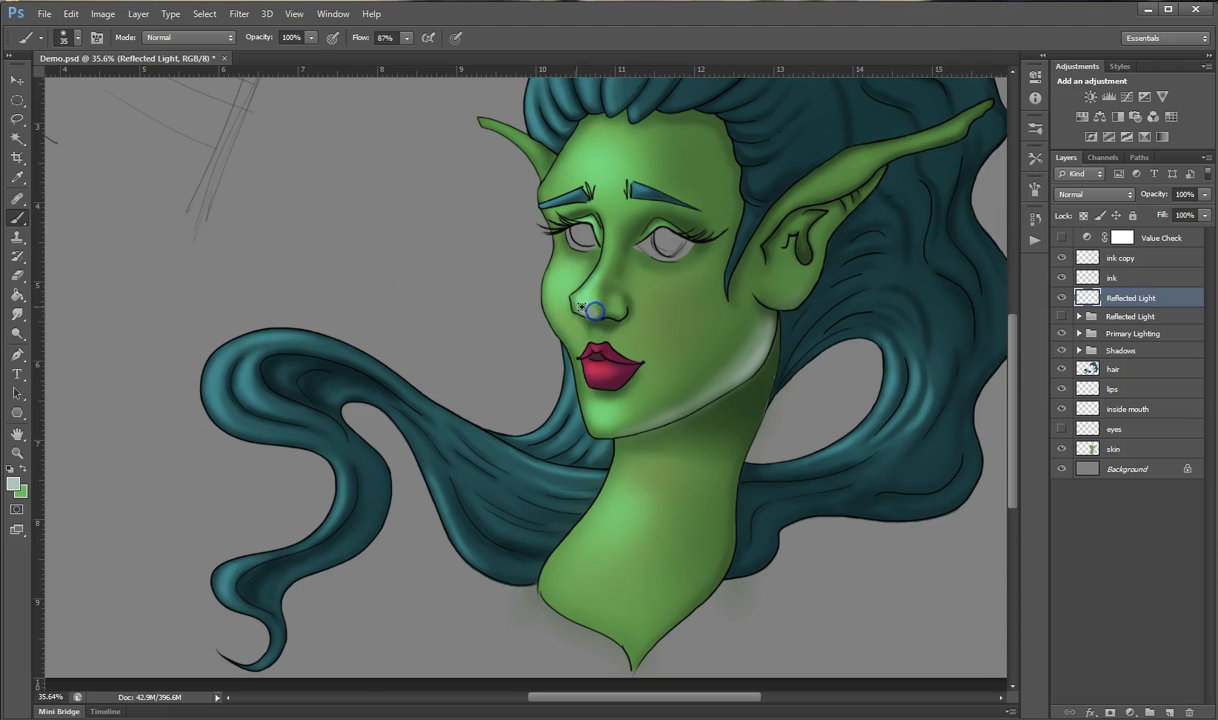
# Paint soft reflected light beside the nose bridge and above the inner corner of the eye nearest the large ear
pyautogui.press(']')
pyautogui.press(']')
pyautogui.press(']')
pyautogui.press(']')
pyautogui.press(']')
pyautogui.press(']')
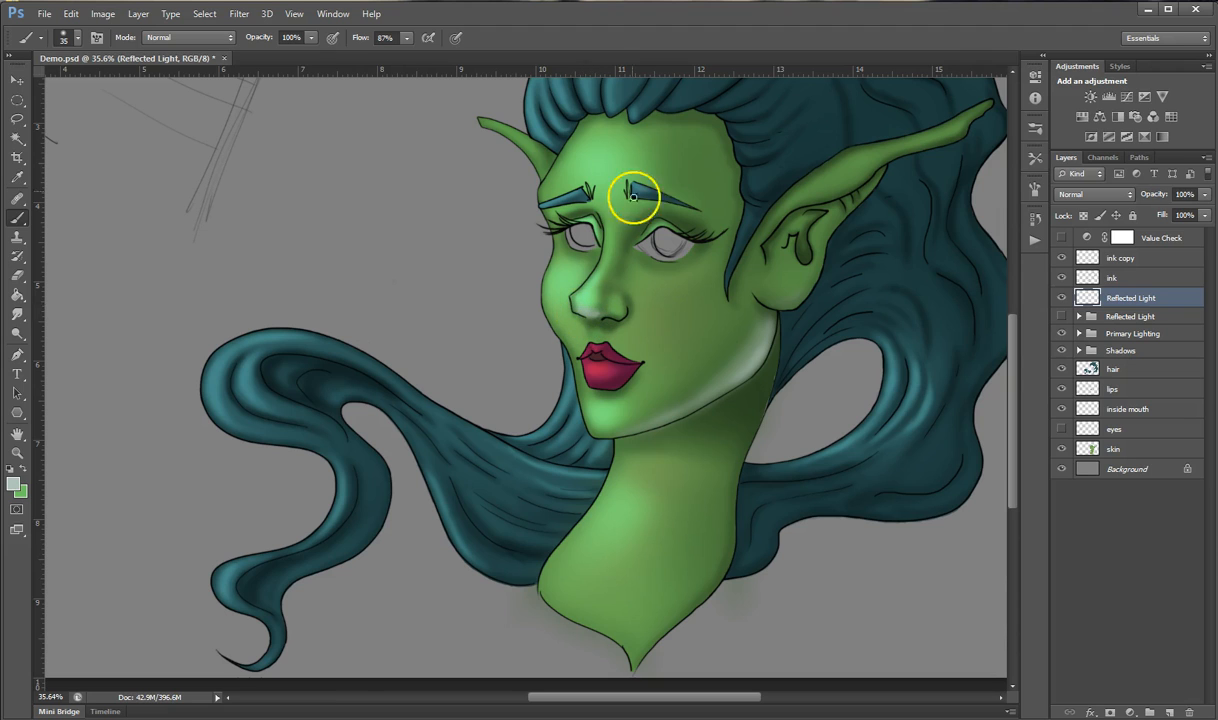
pyautogui.moveTo(628, 241); pyautogui.dragTo(628, 255)
pyautogui.press('[')
pyautogui.press('[')
pyautogui.press('[')
pyautogui.press('[')
pyautogui.press('[')
pyautogui.click(639, 224)
pyautogui.press(']')
pyautogui.click(638, 228)
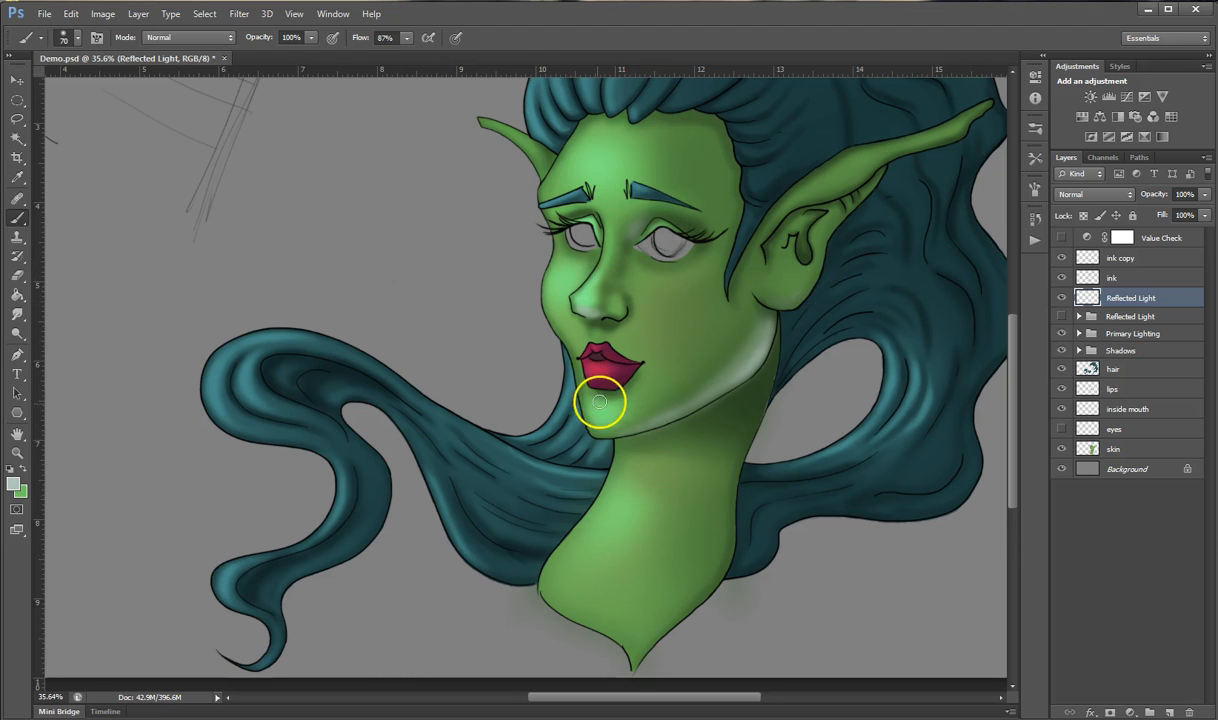
# Paint reflected light along the lower edge of the earlobe with a size 70 brush
pyautogui.click(779, 305)
pyautogui.moveTo(791, 308); pyautogui.dragTo(818, 274)
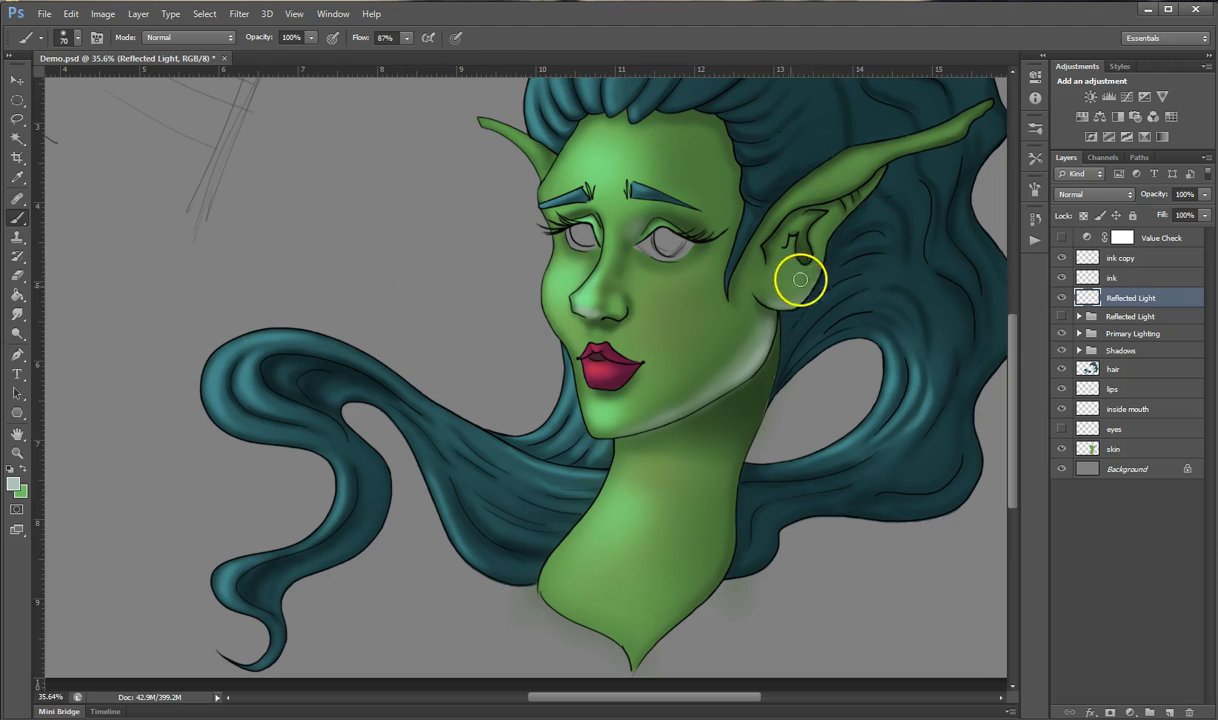
pyautogui.click(775, 291)
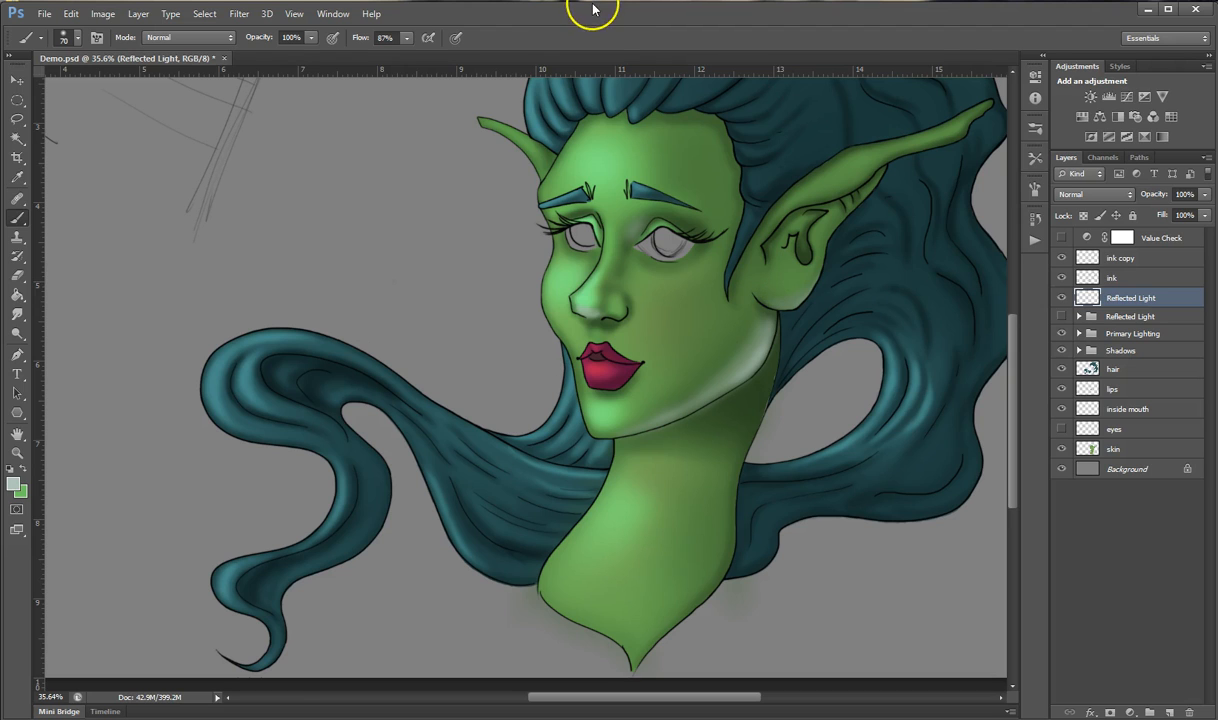
# Paint a thin line of reflected light along the large ear's outer fold up to its tip with a size 35 brush
pyautogui.press('[')
pyautogui.press('[')
pyautogui.press('[')
pyautogui.press('[')
pyautogui.click(766, 239)
pyautogui.moveTo(809, 203)
pyautogui.mouseDown()
pyautogui.moveTo(862, 187)
pyautogui.moveTo(828, 199)
pyautogui.mouseUp()
pyautogui.moveTo(942, 143)
pyautogui.mouseDown()
pyautogui.moveTo(876, 150)
pyautogui.moveTo(845, 191)
pyautogui.moveTo(752, 250)
pyautogui.moveTo(860, 150)
pyautogui.moveTo(886, 138)
pyautogui.moveTo(911, 150)
pyautogui.mouseUp()
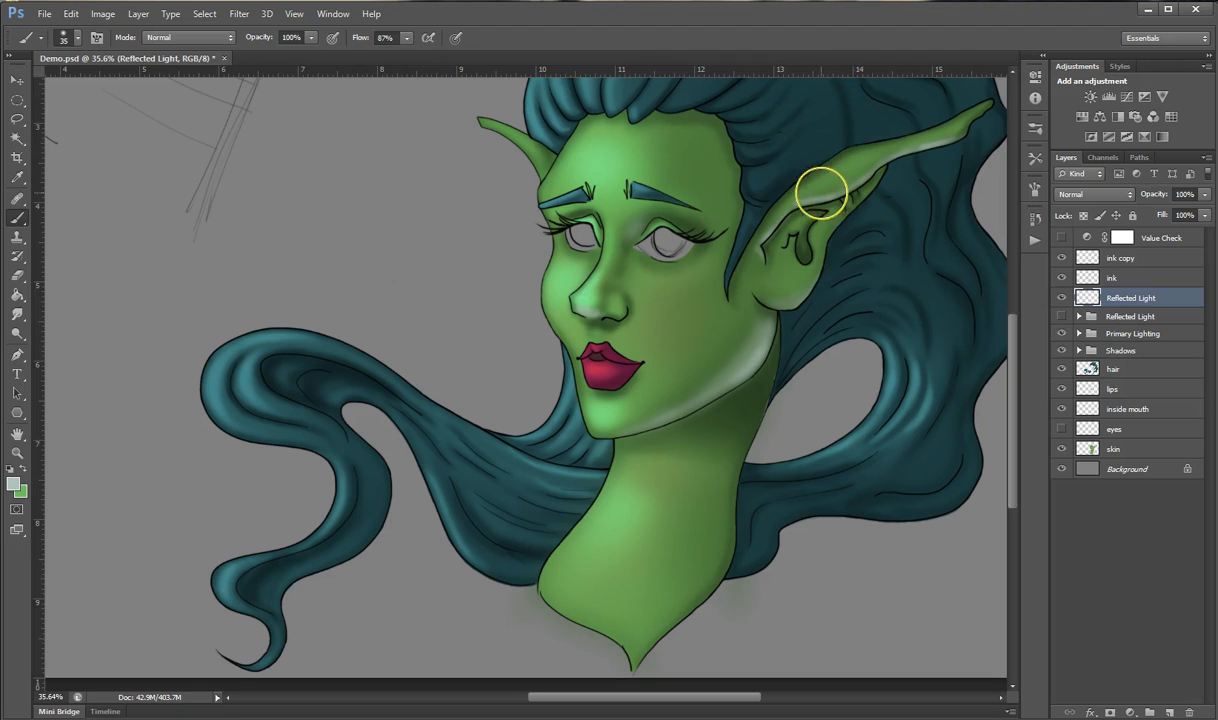
pyautogui.moveTo(872, 153); pyautogui.dragTo(954, 124)
pyautogui.moveTo(811, 190); pyautogui.dragTo(774, 208)
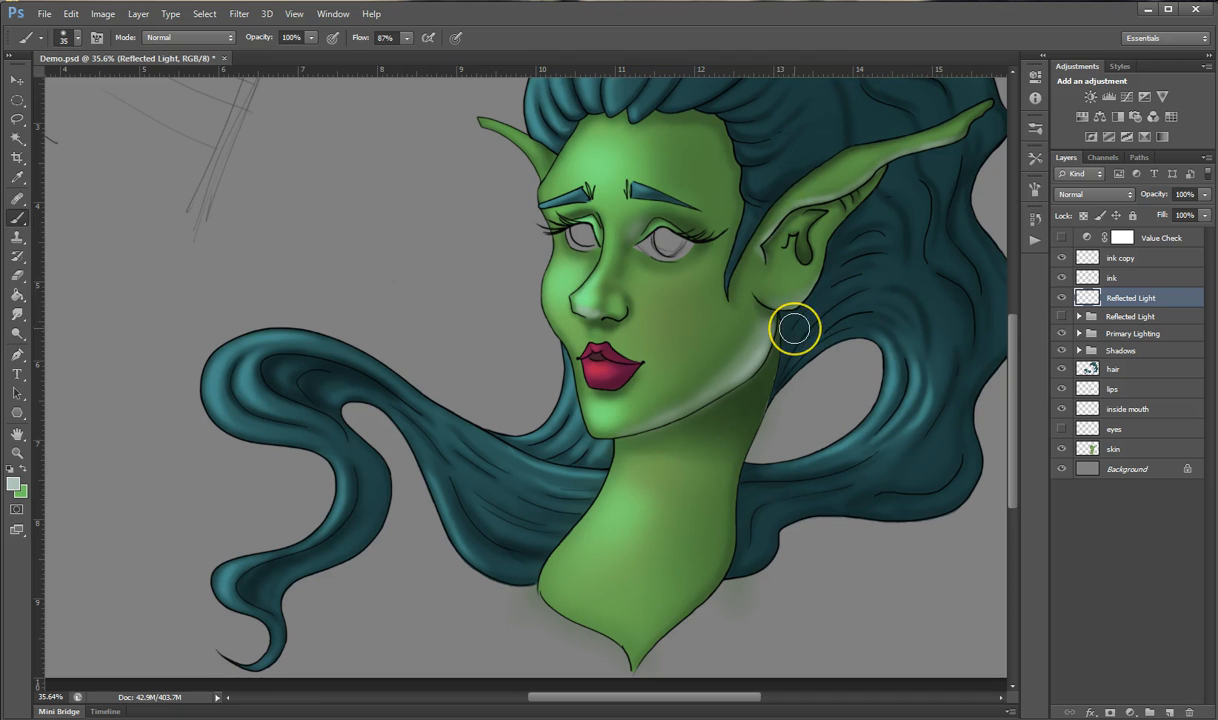
# Hide the newly painted Reflected Light layer and show the existing Reflected Light group in its place
pyautogui.scroll(-2, 902, 338)
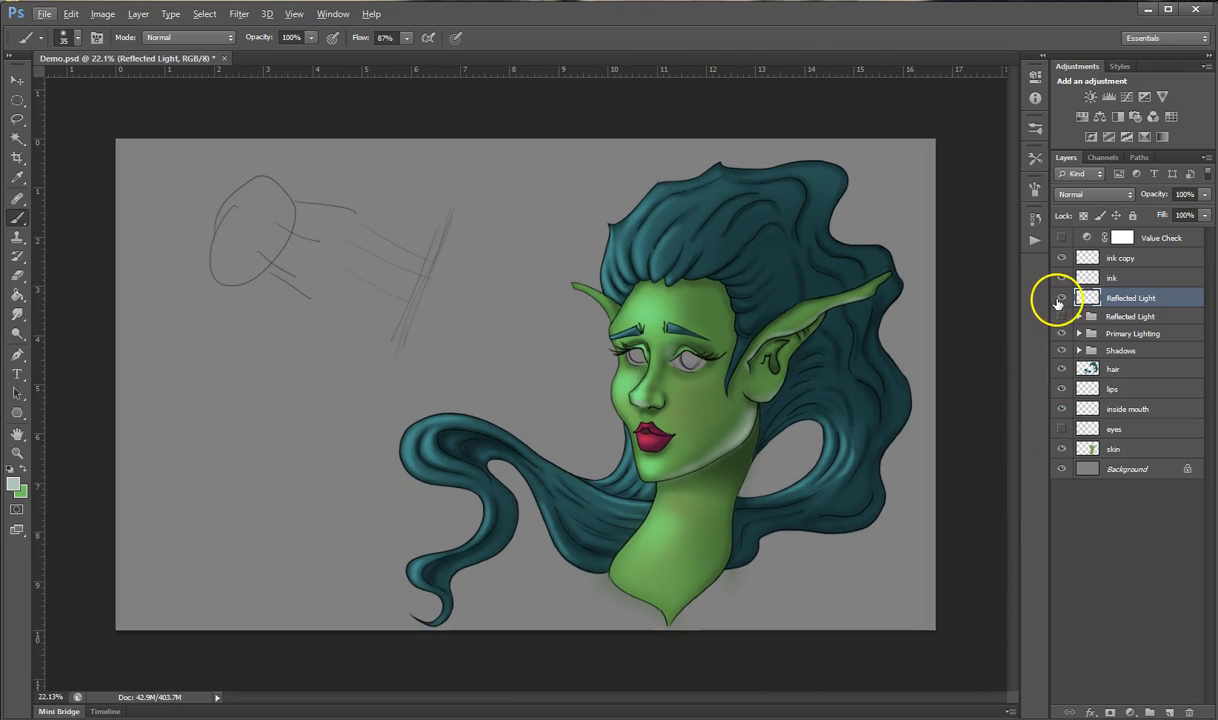
pyautogui.click(1061, 297)
pyautogui.click(1078, 316)
pyautogui.click(1100, 335)
pyautogui.click(1150, 357)
pyautogui.click(1150, 376)
pyautogui.click(1078, 316)
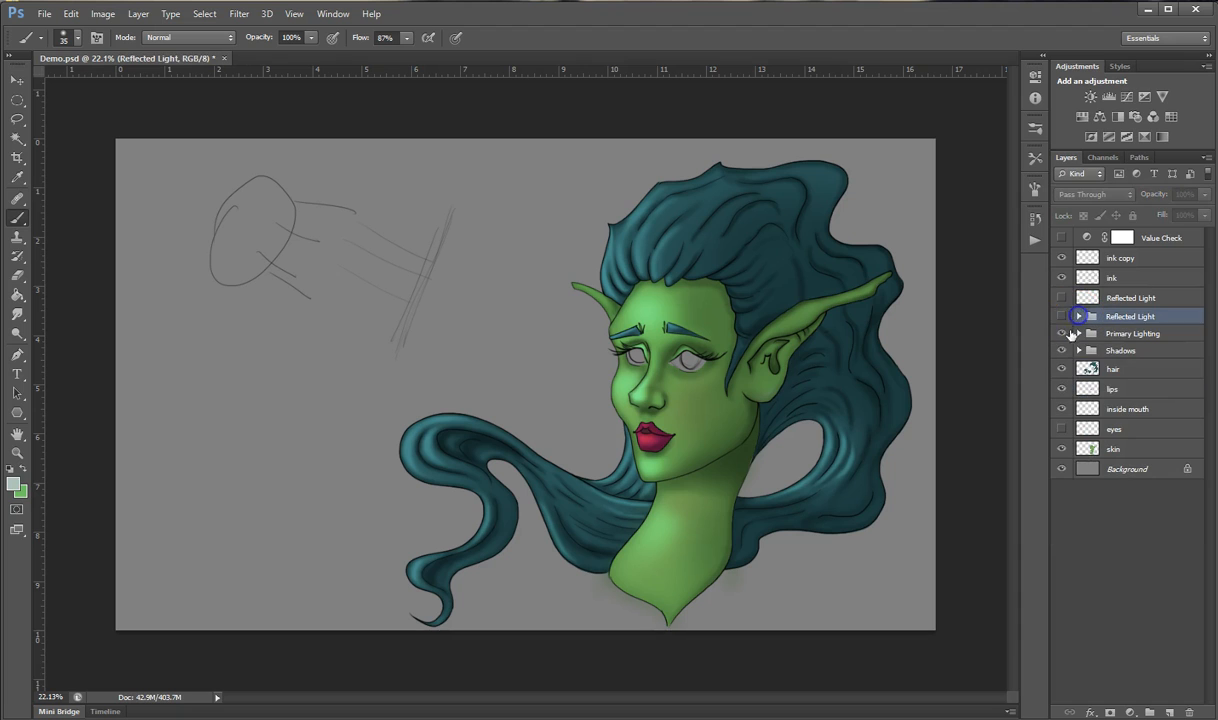
pyautogui.click(1062, 316)
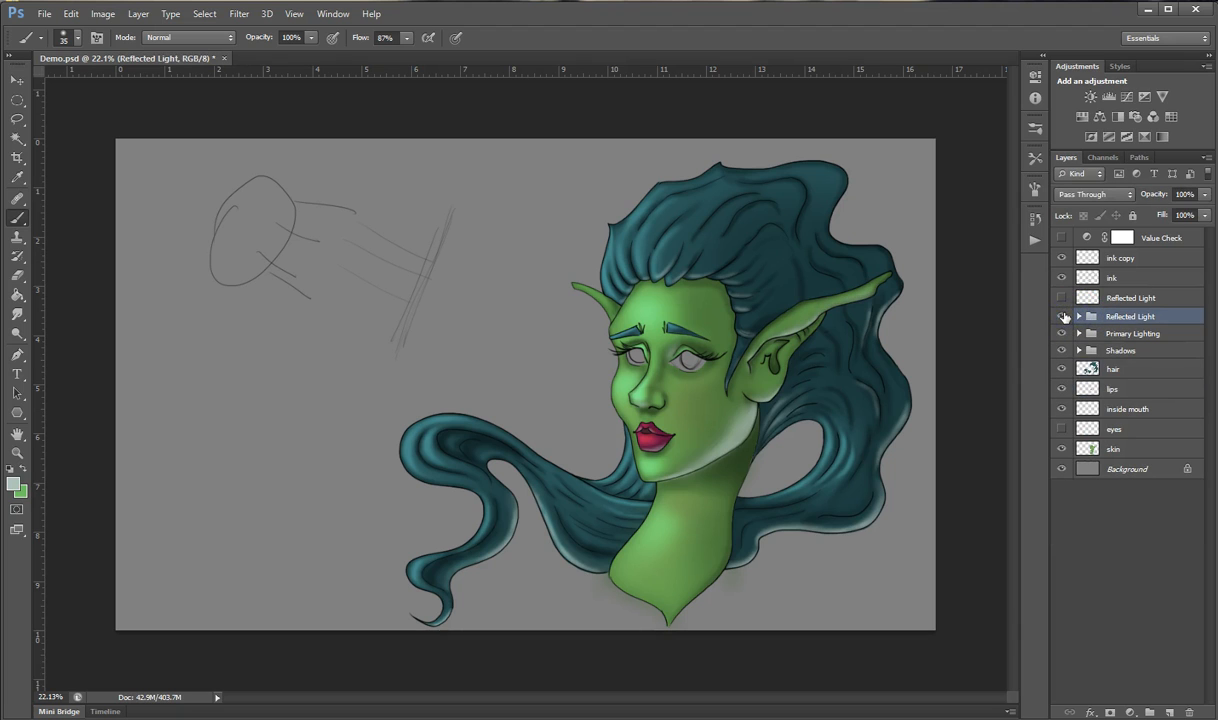
# Compare the portrait with and without the Reflected Light group by repeatedly hiding and showing it, leaving it shown
pyautogui.click(1062, 316)
pyautogui.click(1062, 316)
pyautogui.click(1062, 316)
pyautogui.click(1062, 316)
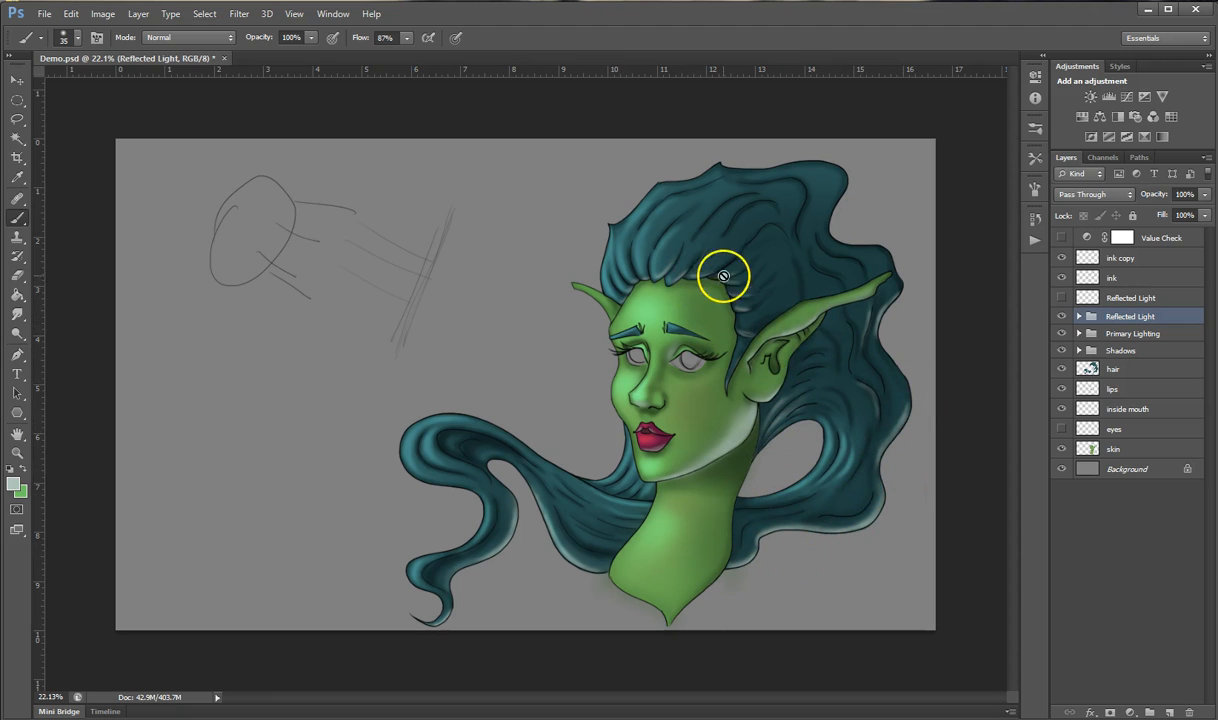
pyautogui.click(1062, 316)
pyautogui.click(1062, 316)
pyautogui.click(1062, 316)
pyautogui.click(1062, 316)
pyautogui.click(1062, 316)
pyautogui.click(1062, 316)
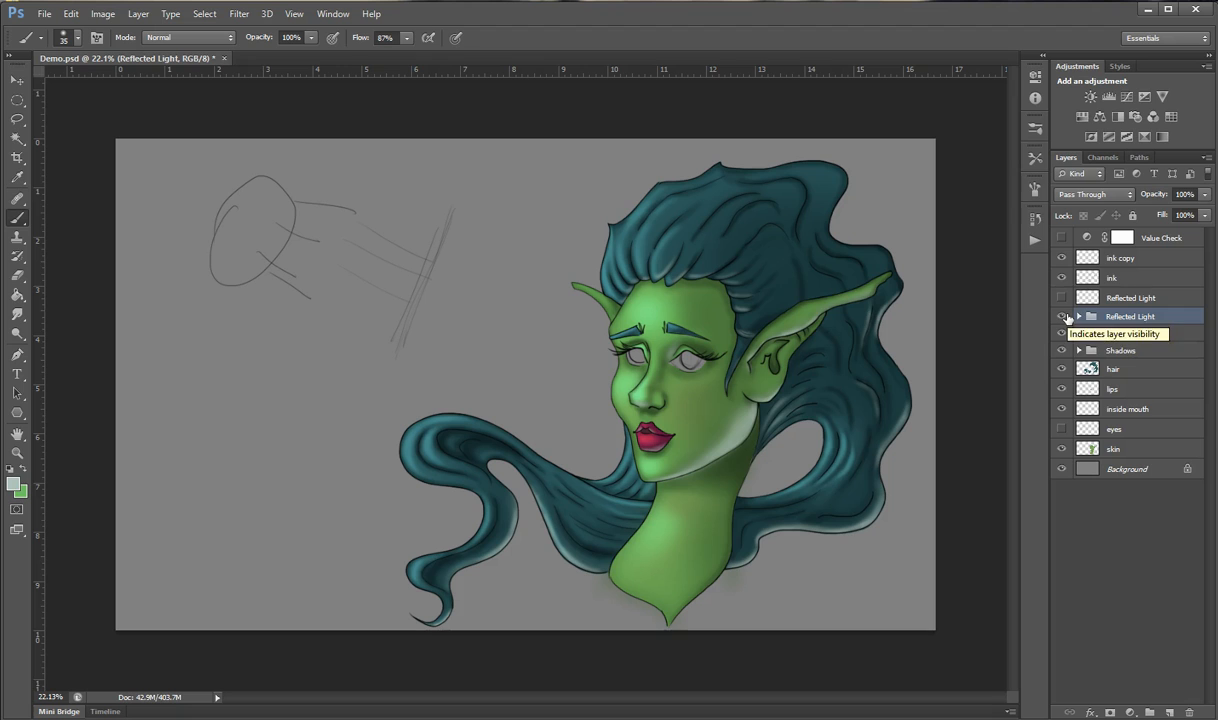
pyautogui.click(1064, 316)
pyautogui.click(1064, 316)
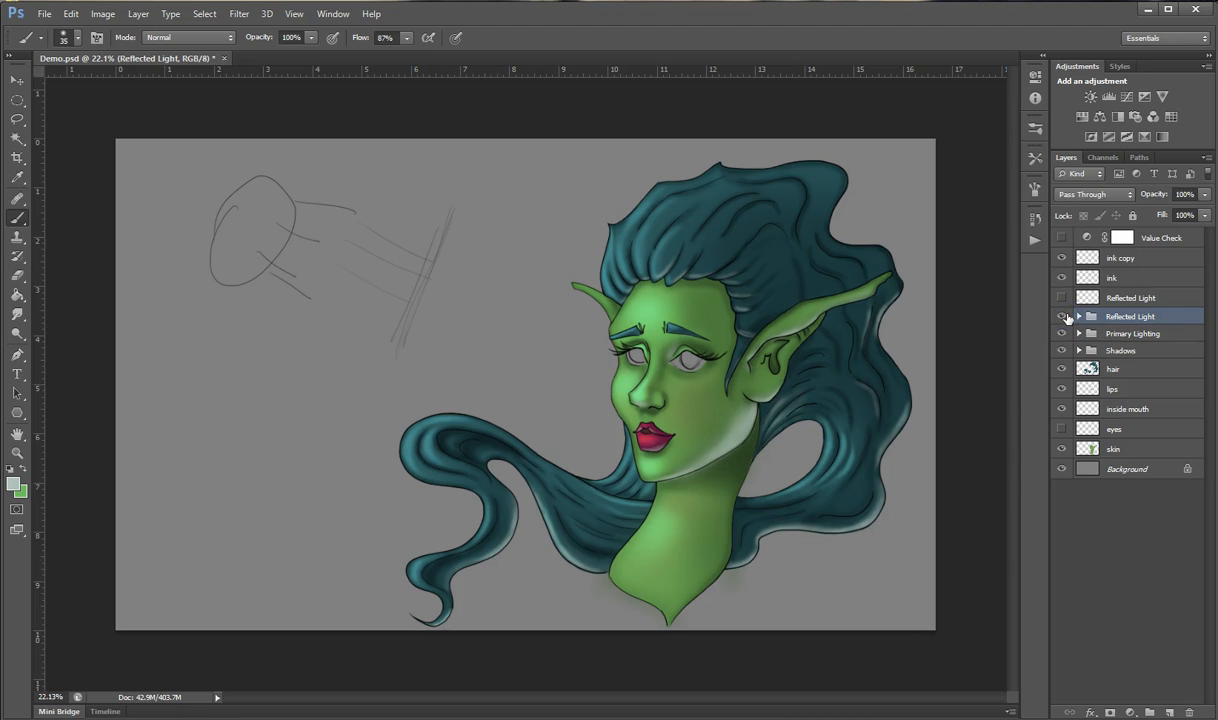
pyautogui.click(1064, 316)
pyautogui.click(1064, 316)
pyautogui.click(1067, 316)
pyautogui.click(1067, 316)
pyautogui.click(1067, 316)
pyautogui.click(1067, 316)
pyautogui.click(1067, 316)
pyautogui.click(1067, 316)
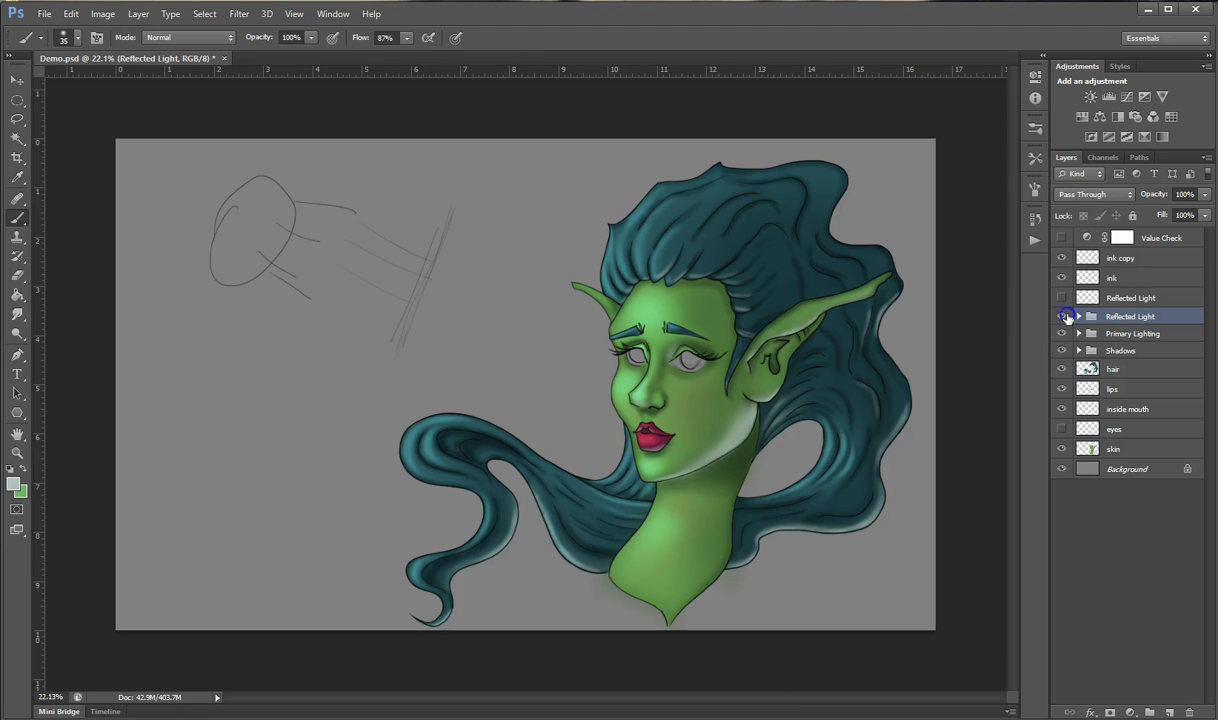